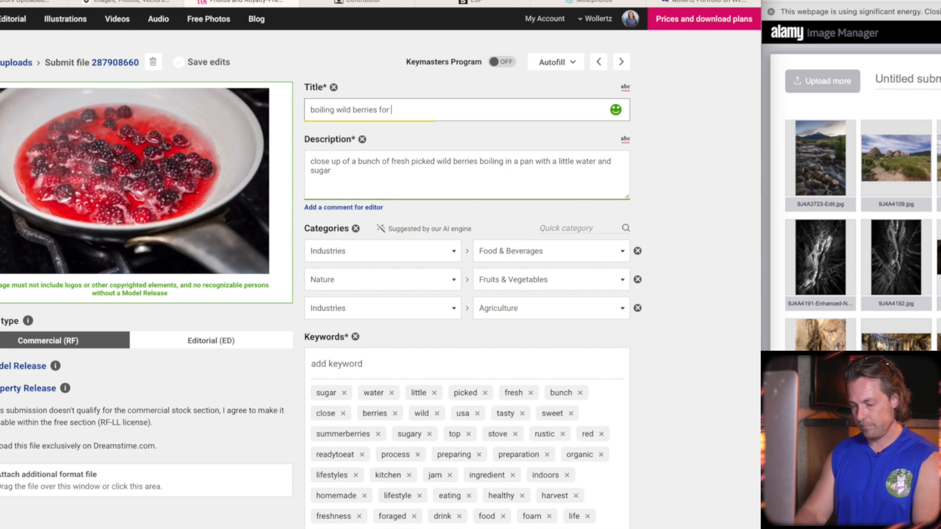
Complete the photo's title as "boiling wild berries for culinary sauce" and review the keywords, license type and extended license options.
text(culinary sauce)
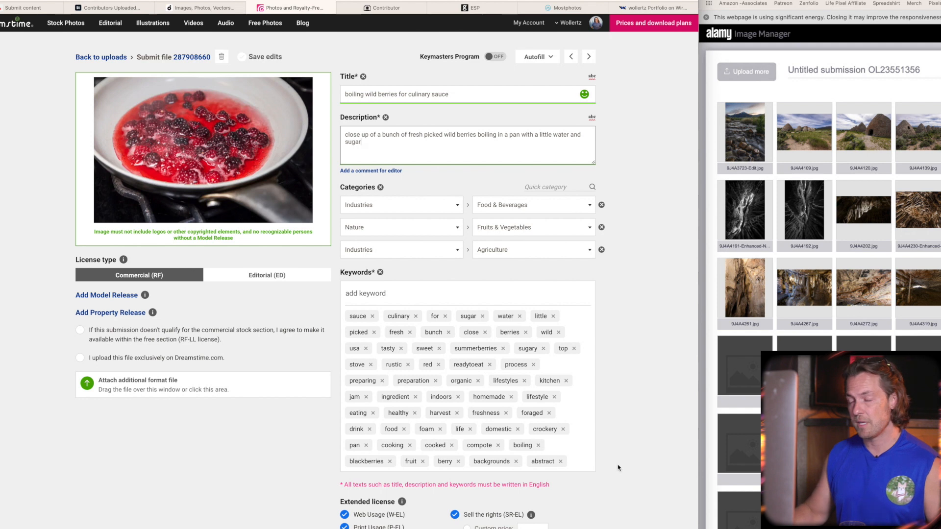
scroll(618, 467, down, 5)
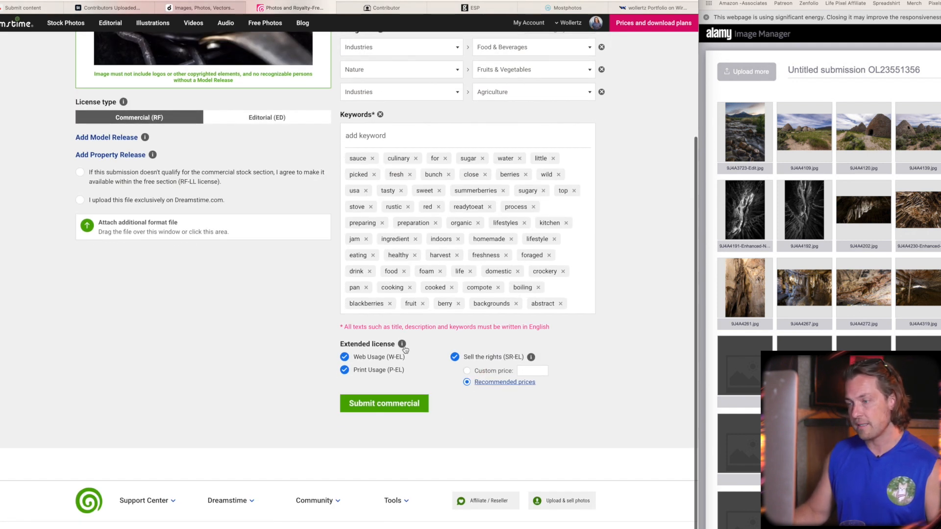
scroll(405, 349, up, 1)
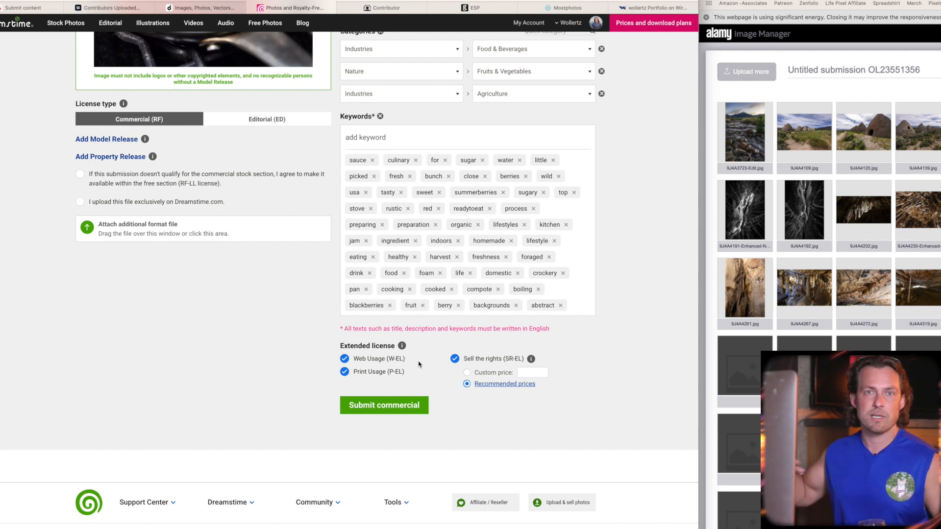
scroll(407, 363, up, 3)
scroll(408, 363, down, 3)
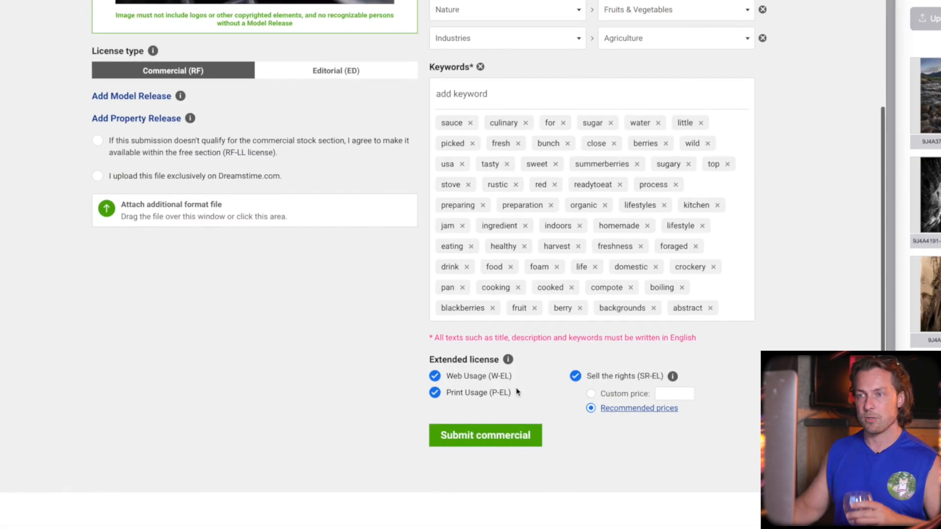
scroll(409, 364, up, 1)
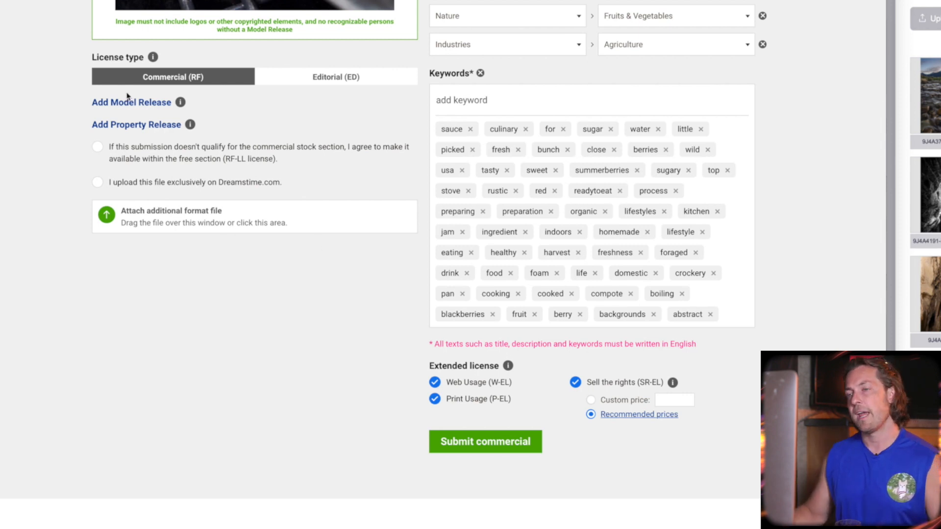
scroll(310, 185, up, 1)
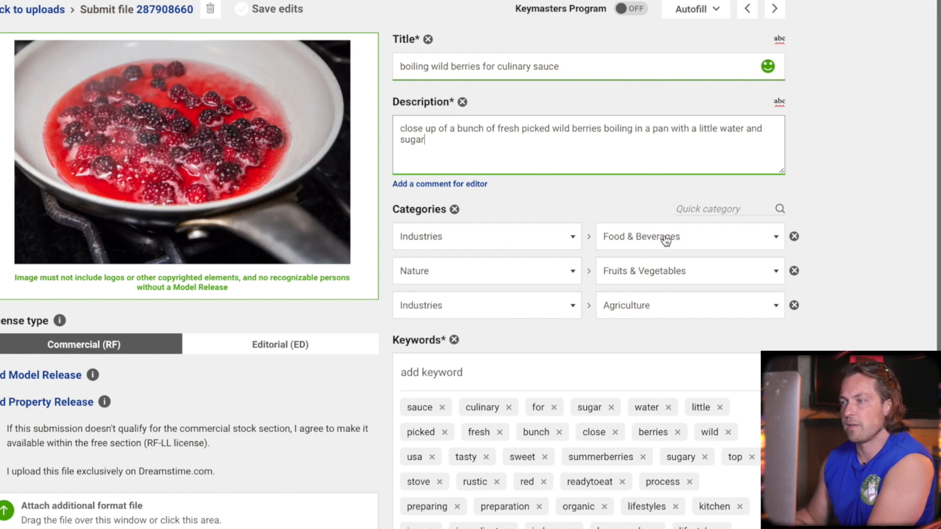
Set the photo's third category to Objects and choose a matching subcategory.
click(566, 314)
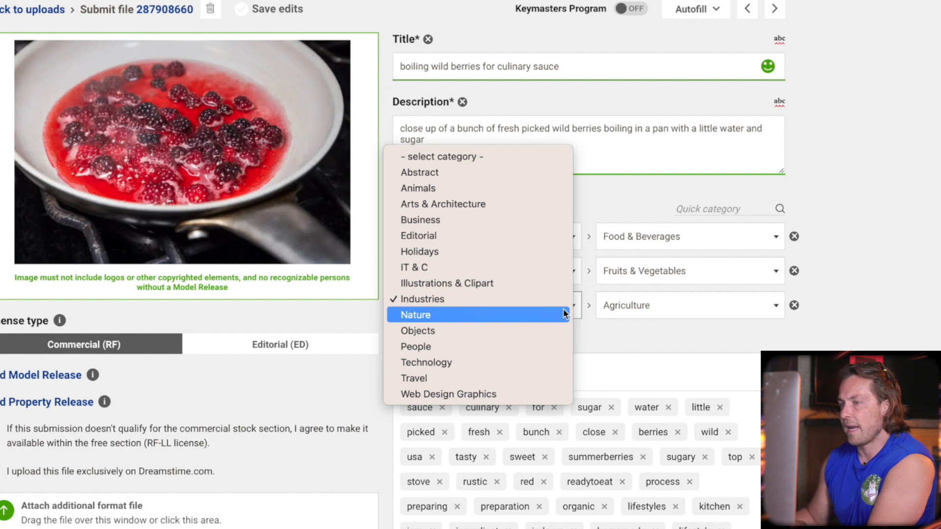
click(557, 332)
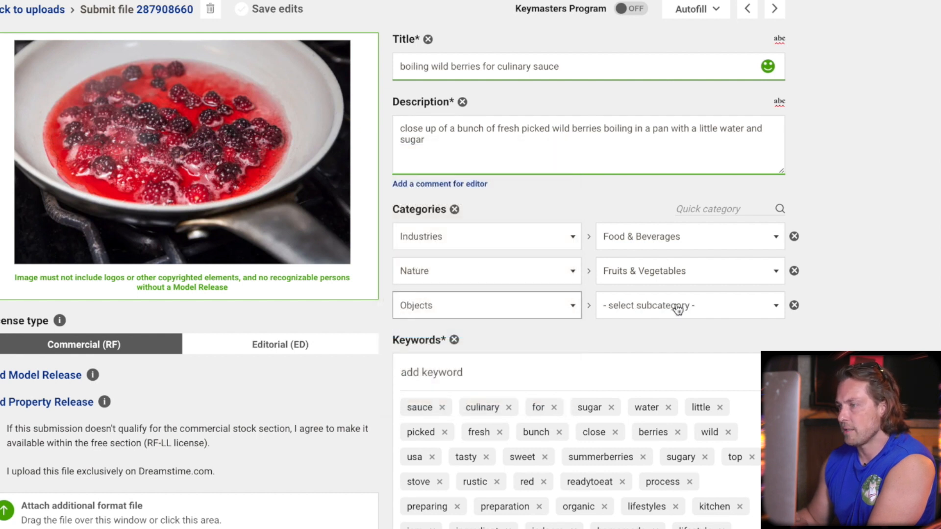
click(701, 306)
click(712, 344)
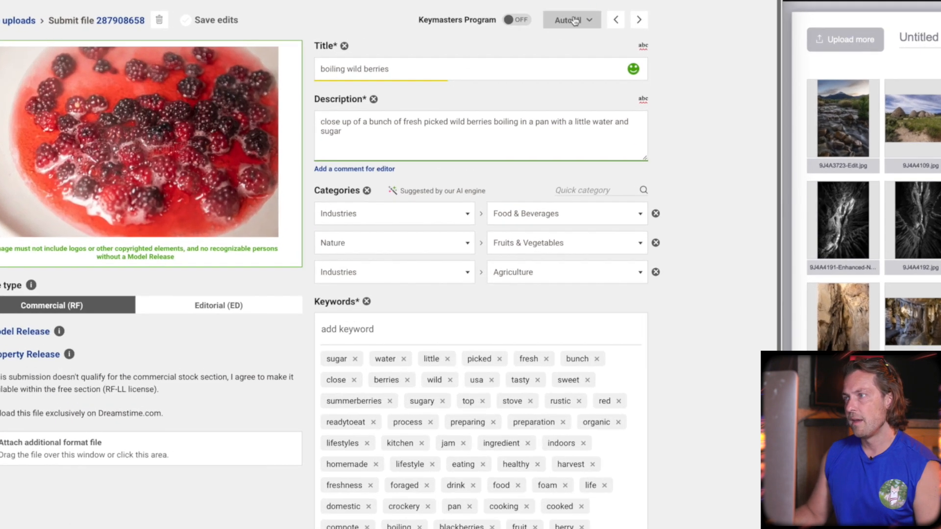
Copy all info from the submitted "boiling wild berries for culinary sauce" photo into the close-up berry photo's form.
click(579, 27)
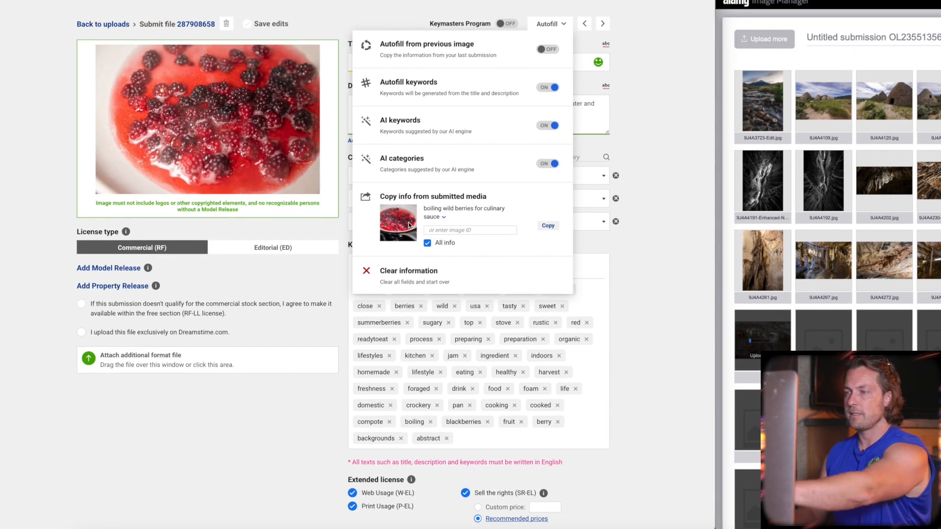
click(548, 226)
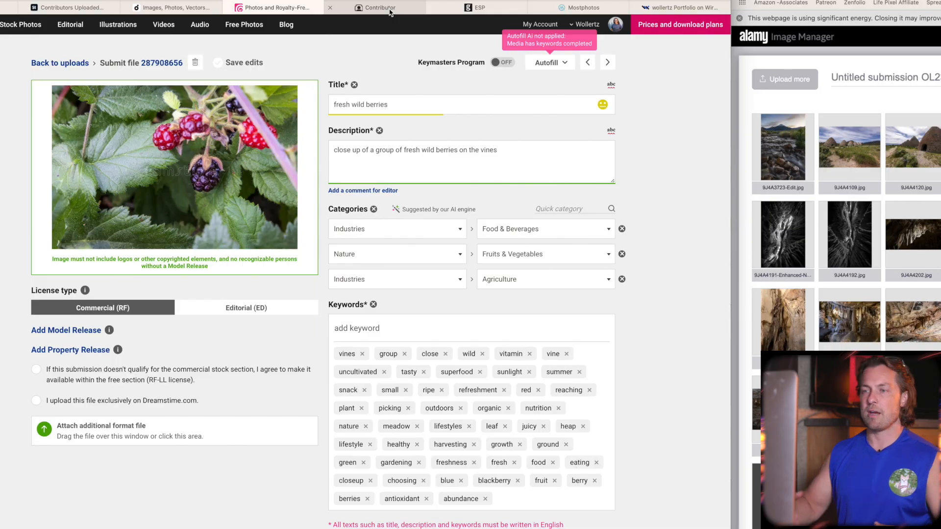
Switch to the 123RF contributor site and upload the selected stock JPG files as photos with a Commercial license.
mouse_move(390, 12)
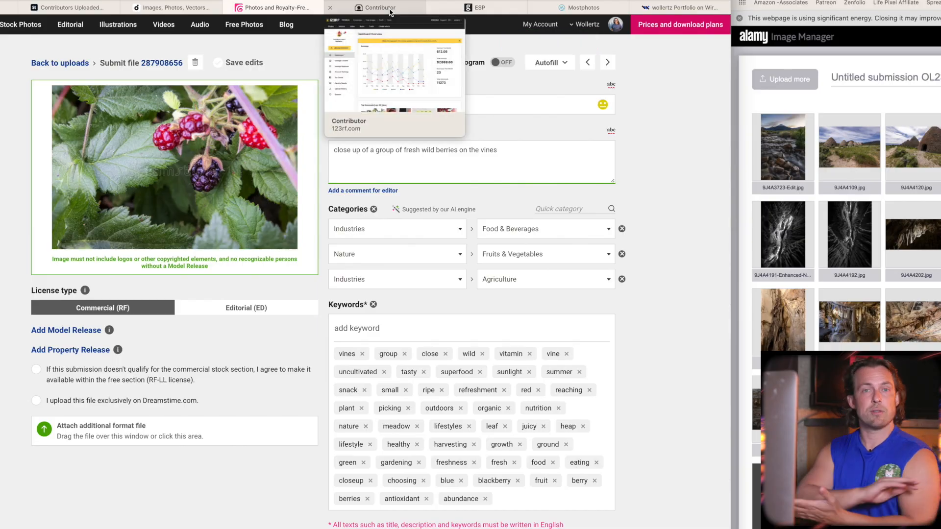
click(390, 10)
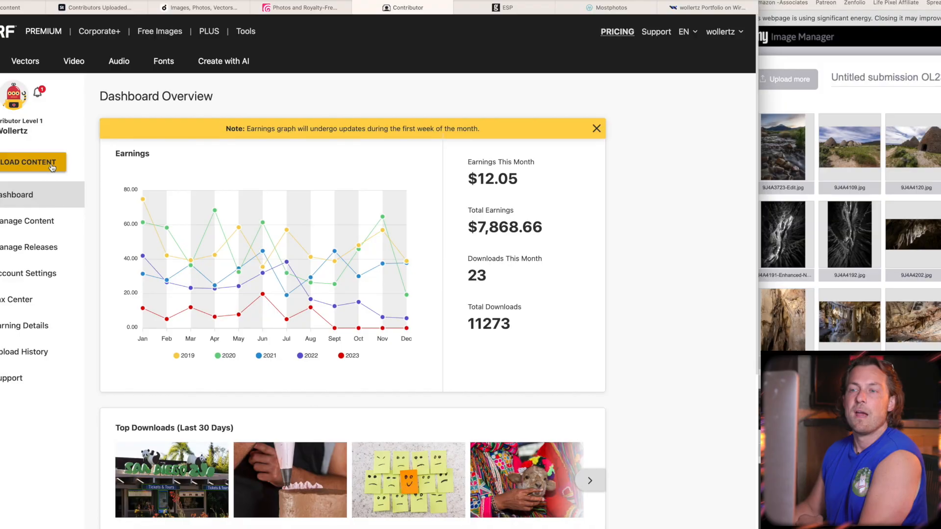
click(33, 162)
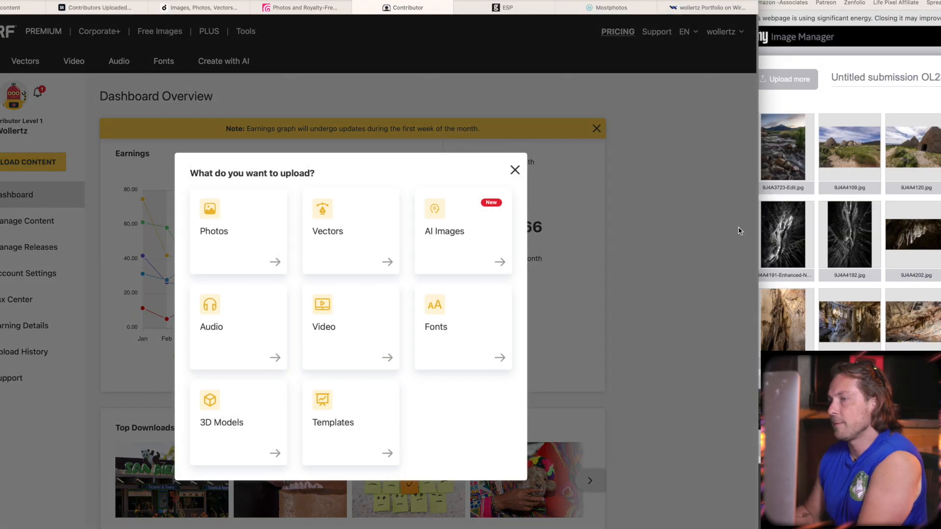
click(264, 231)
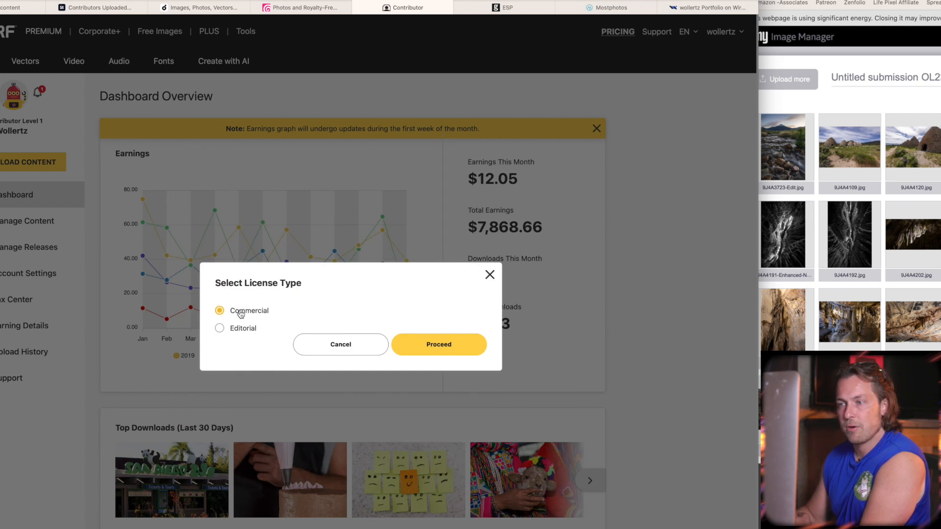
click(457, 348)
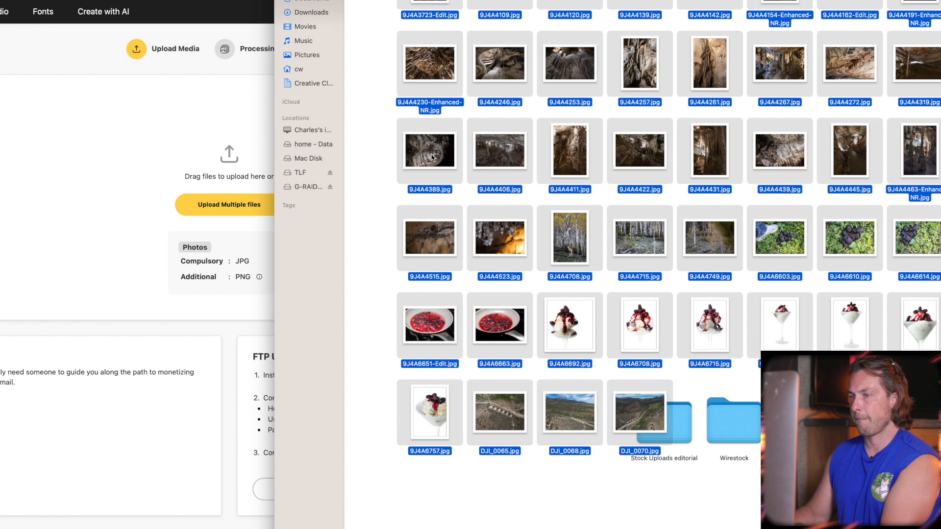
drag(433, 157, 209, 158)
click(38, 168)
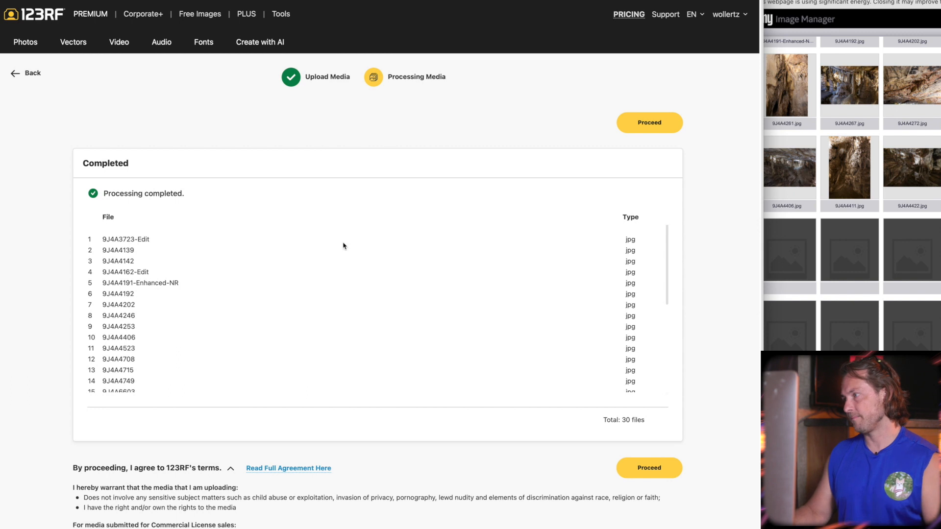
Look through the list of processed files to check which images were accepted.
scroll(616, 407, down, 5)
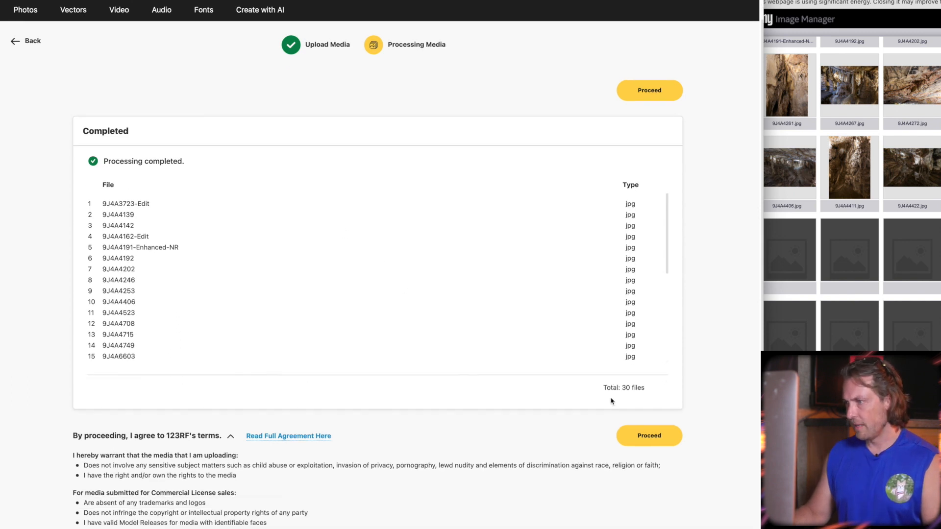
scroll(568, 219, up, 5)
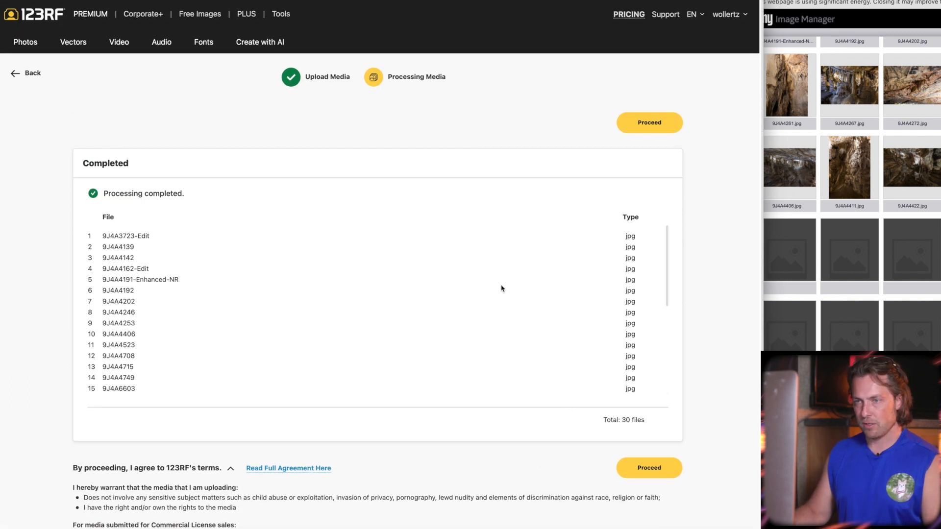
scroll(501, 288, down, 5)
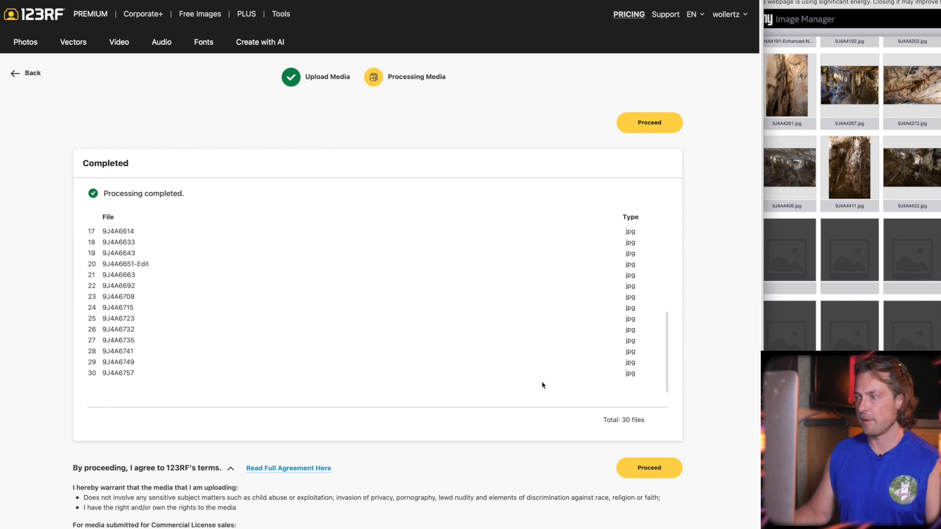
scroll(540, 373, up, 5)
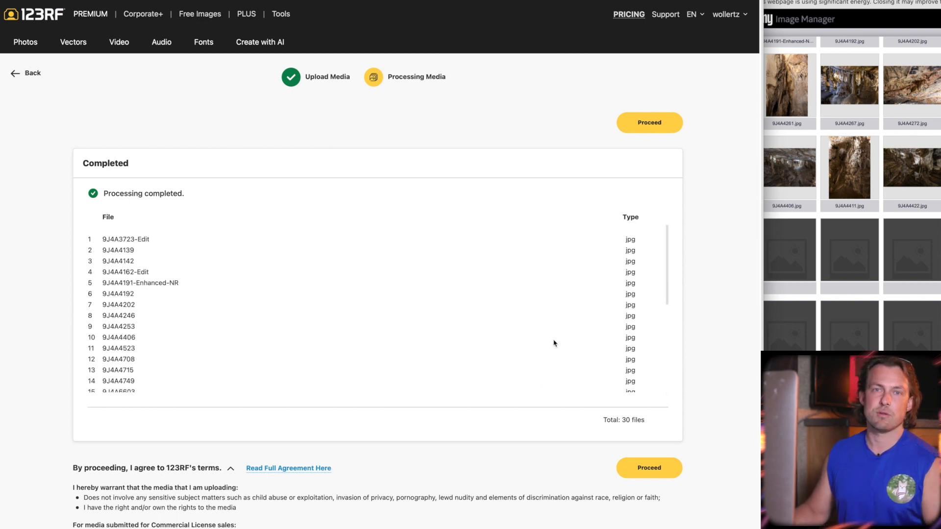
scroll(554, 341, down, 5)
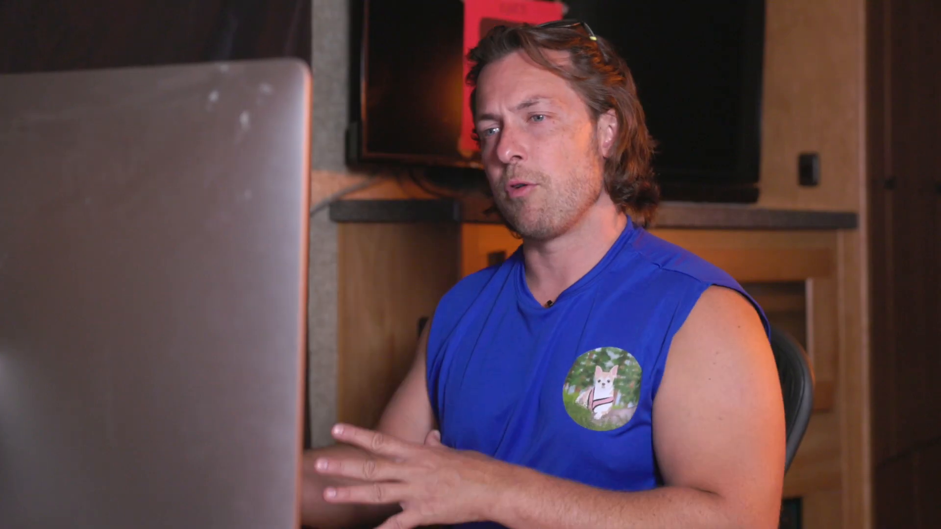
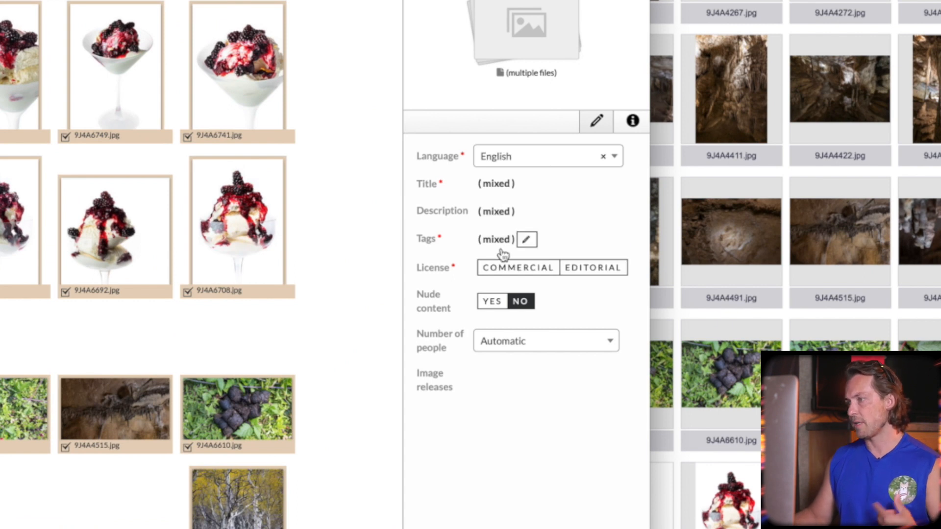
Set the license of all selected uploaded files to Commercial and send them on towards publishing.
click(524, 278)
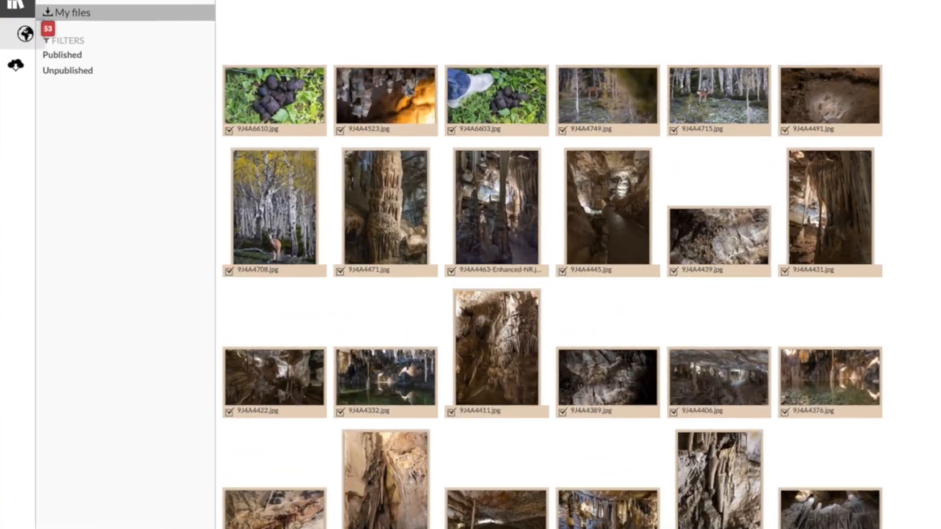
click(18, 43)
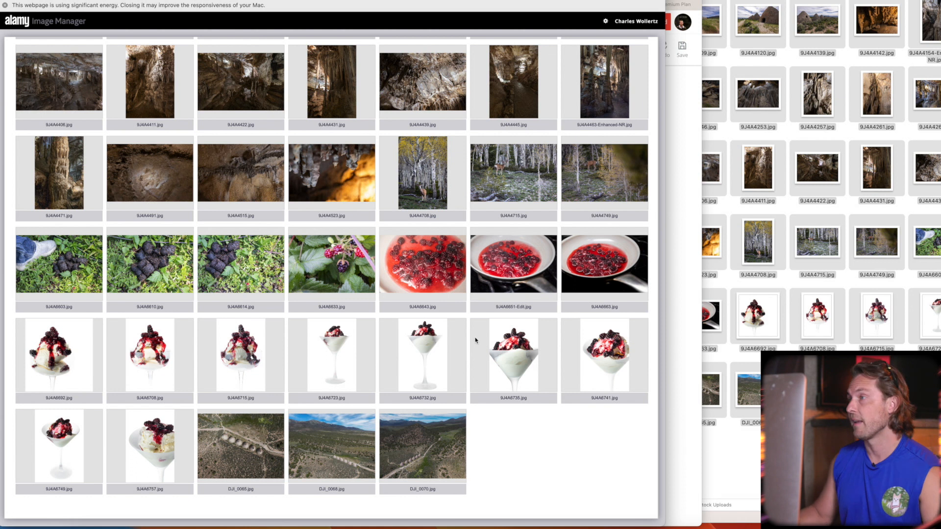
Switch to Alamy Image Manager and select the run of Lehman Caves images in the 22 Aug 2023 submission.
scroll(567, 207, up, 10)
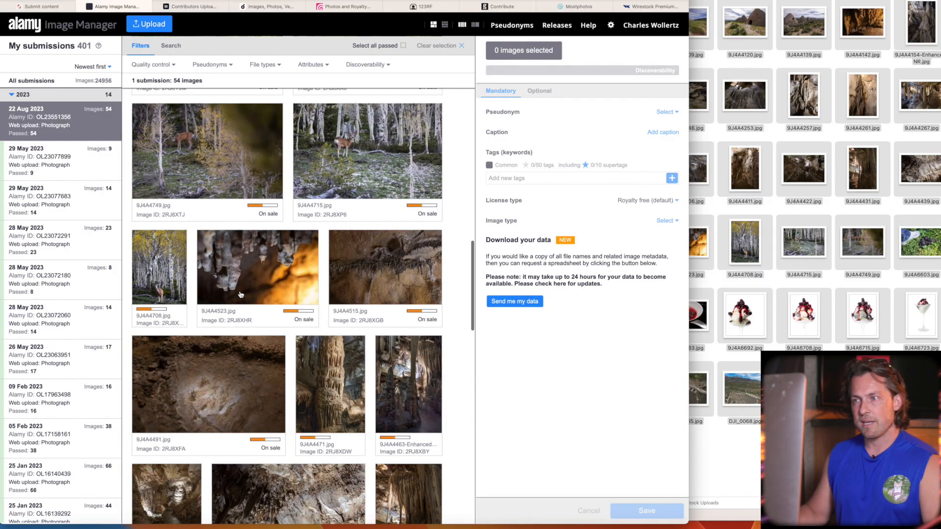
scroll(287, 163, down, 3)
click(287, 164)
scroll(284, 196, down, 10)
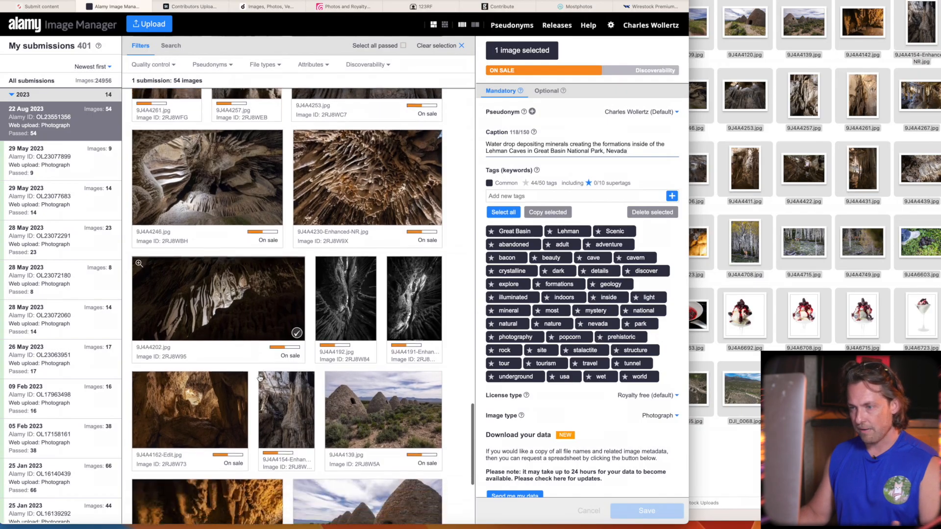
In the selected cave images' optional details, set the number of people to 0 and property in the images to No.
click(546, 91)
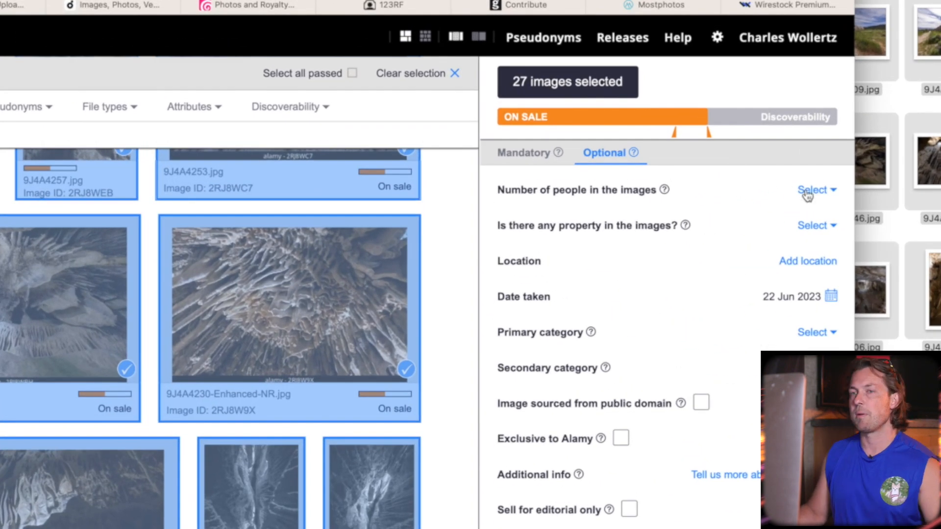
click(807, 193)
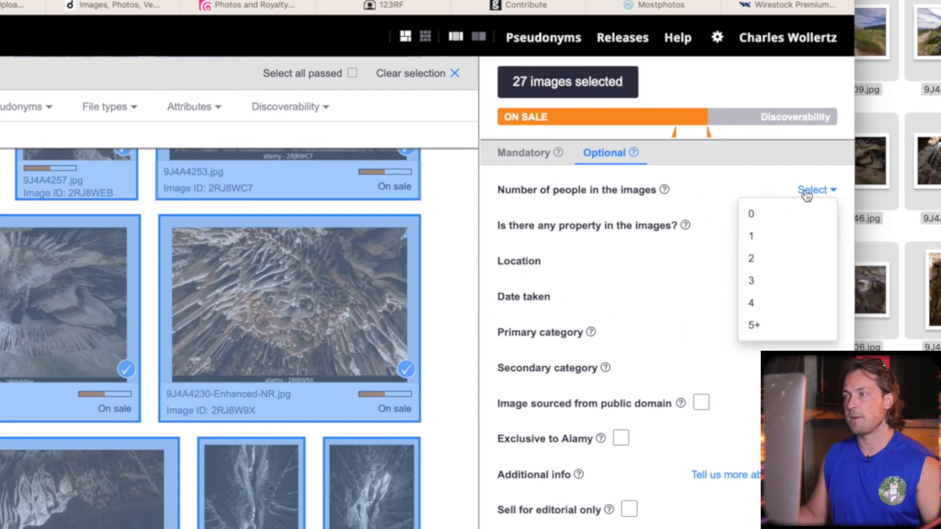
click(762, 218)
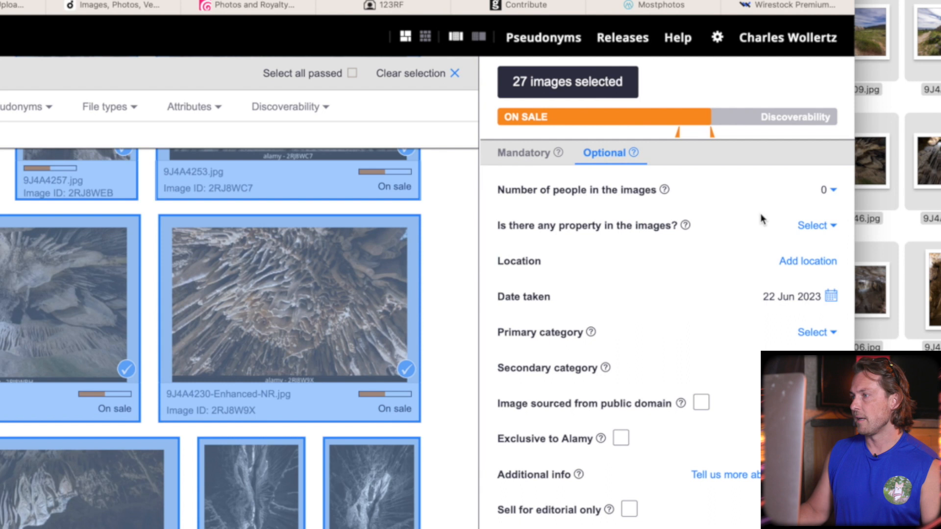
click(807, 229)
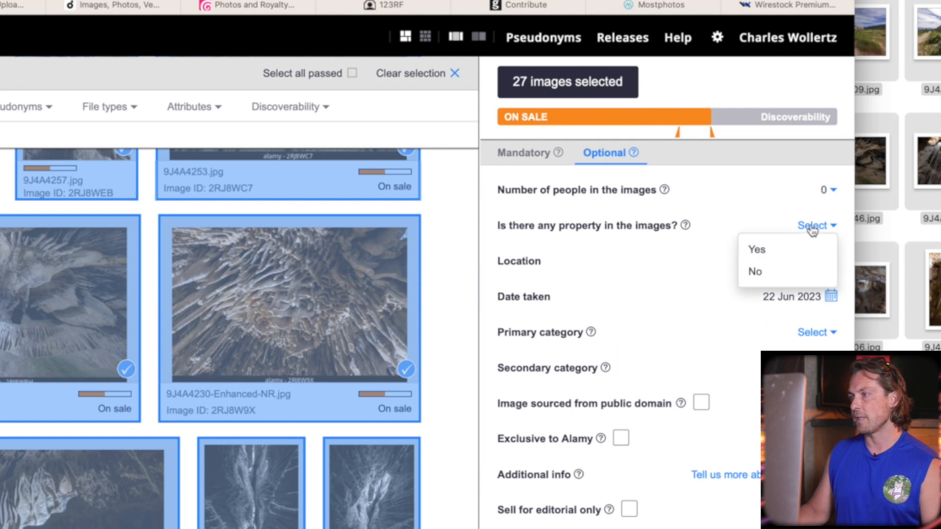
click(774, 275)
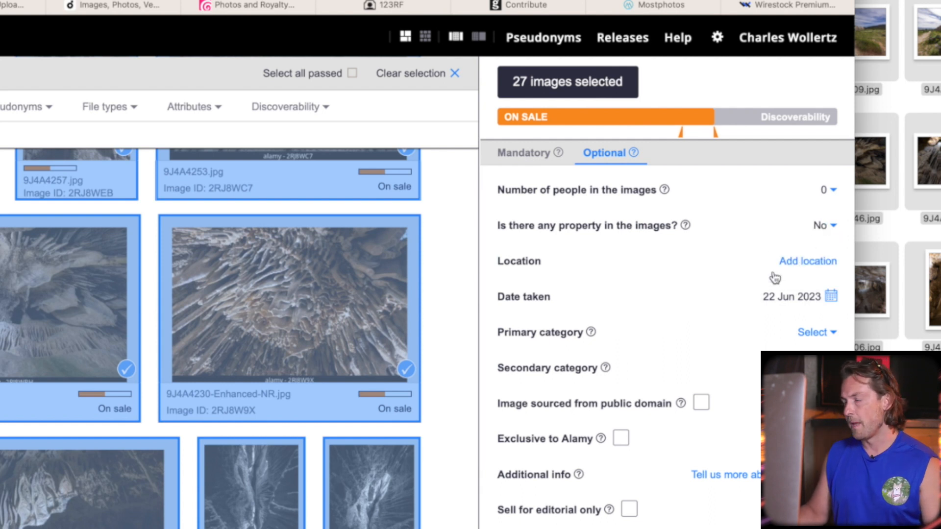
Add the location "Great Basin National Park, Nevada." to the selected cave images.
click(815, 260)
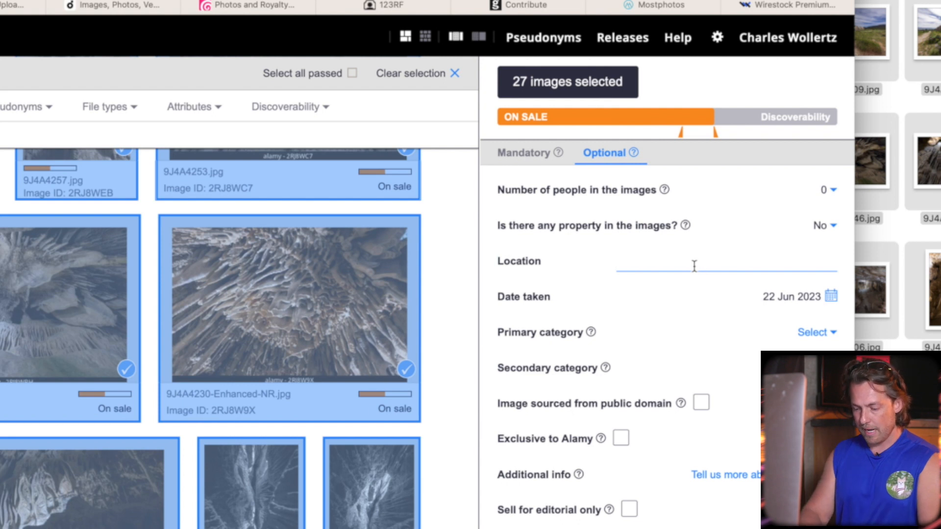
text(Great)
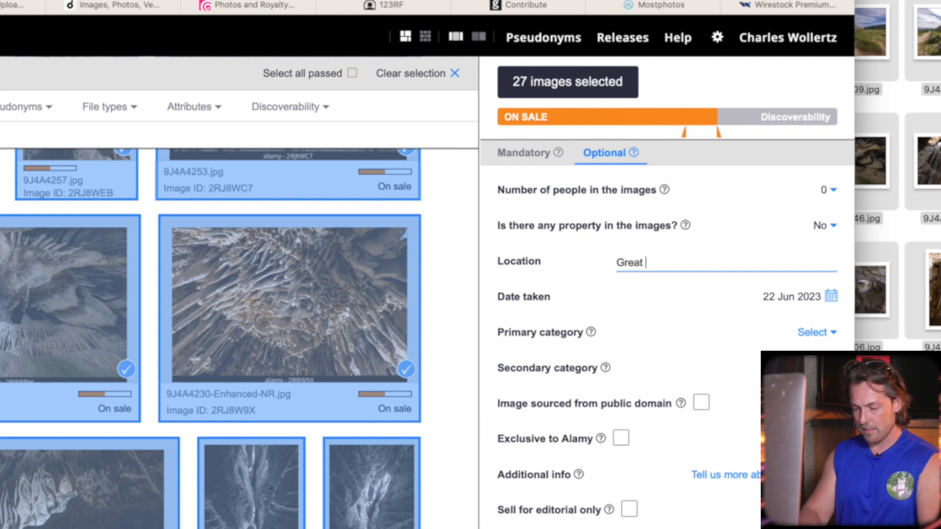
text( Basin National )
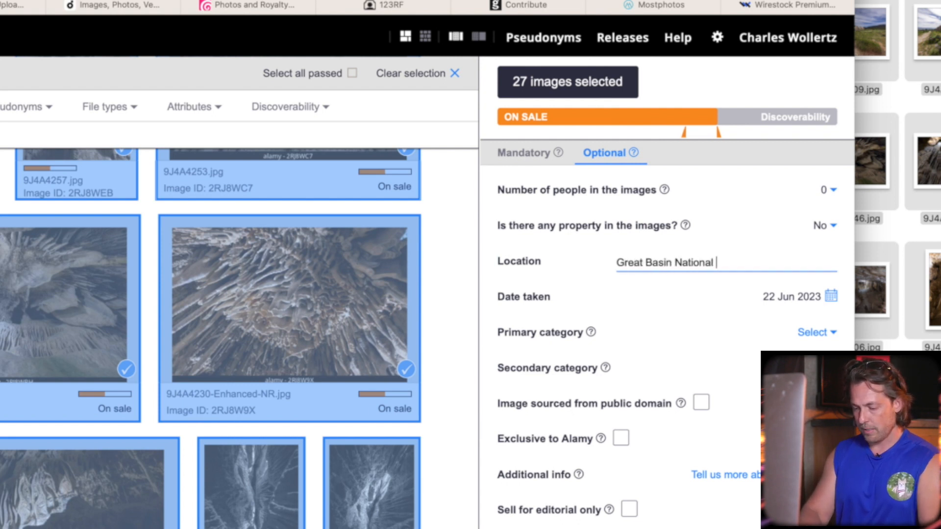
text(Park, Nevada.)
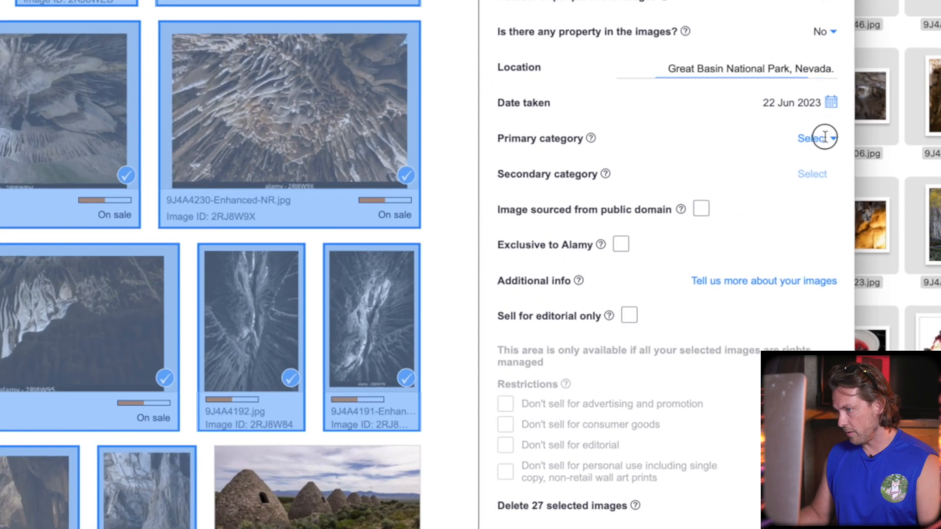
Set the primary category of the selected cave images to Landscapes.
click(671, 193)
scroll(794, 250, down, 3)
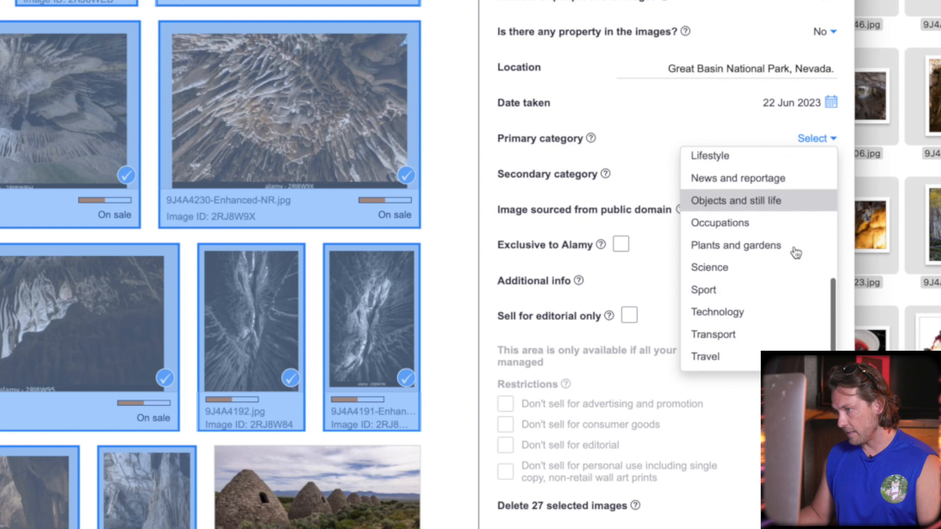
scroll(794, 251, down, 1)
scroll(795, 252, up, 4)
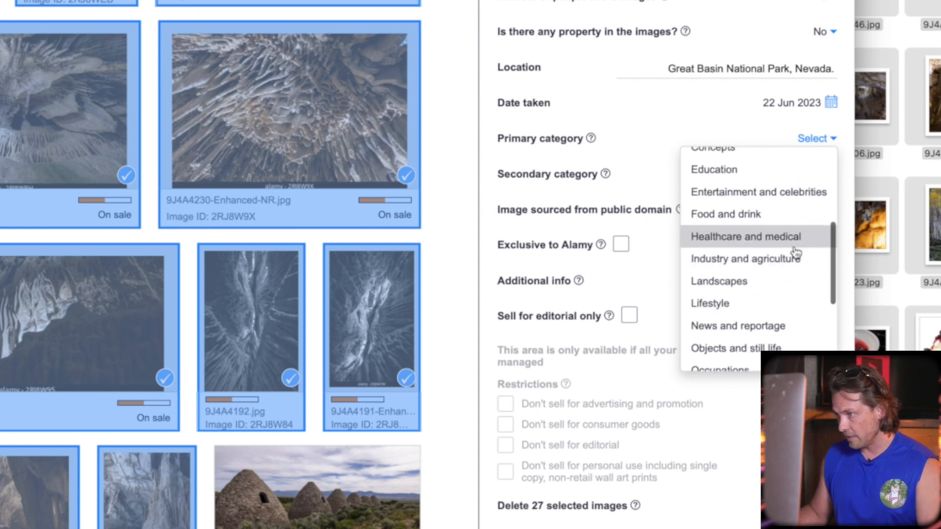
scroll(809, 285, up, 2)
scroll(813, 287, down, 3)
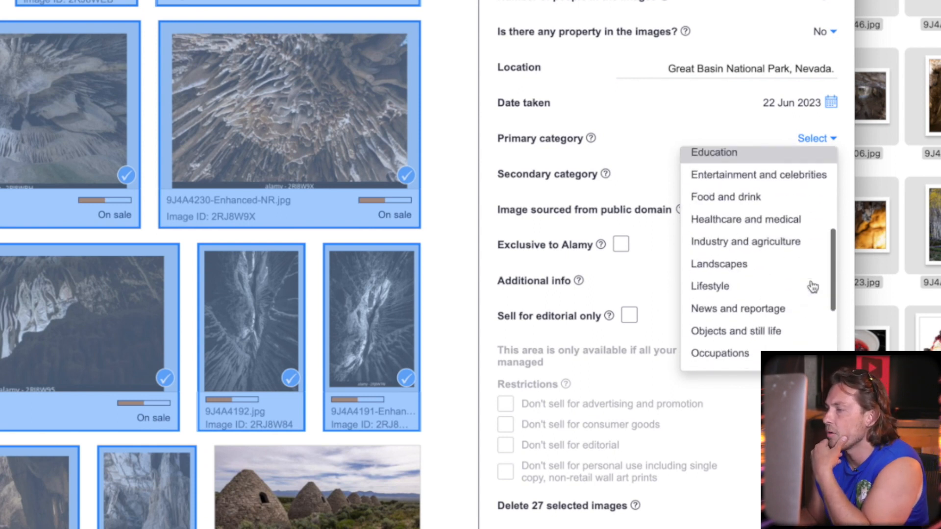
scroll(814, 289, down, 1)
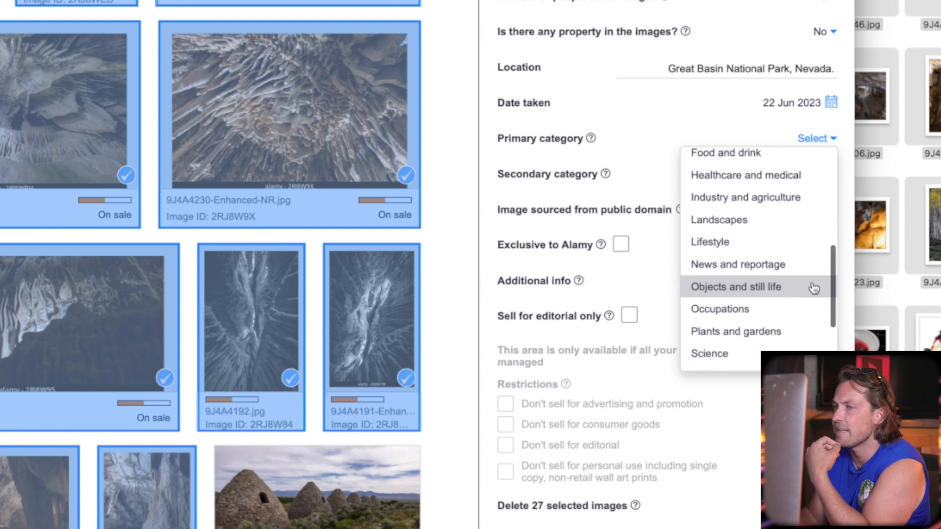
click(759, 226)
Set the secondary category of the selected cave images to Travel.
click(823, 181)
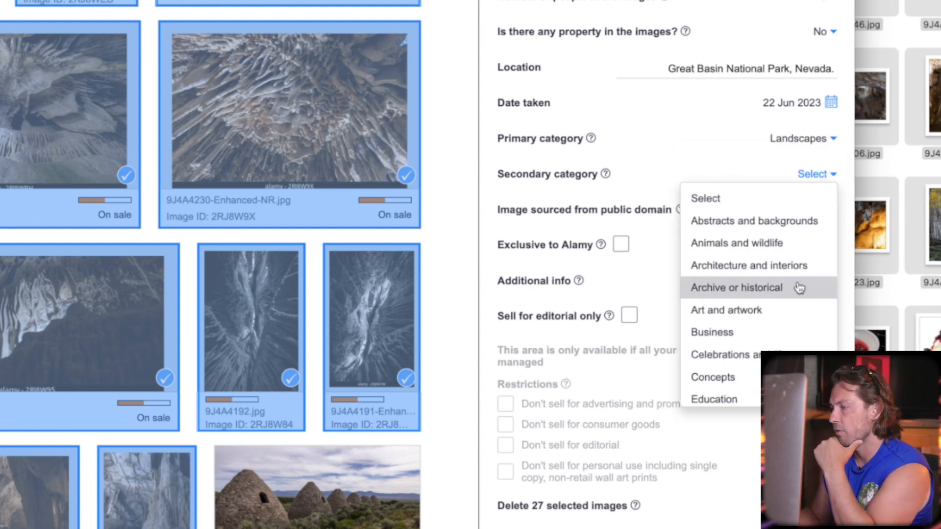
scroll(798, 288, down, 5)
click(806, 368)
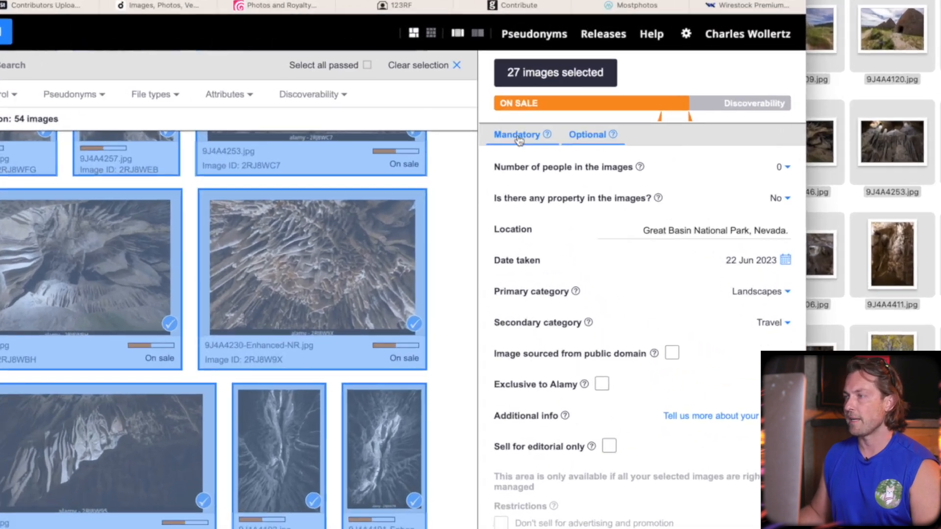
Mark Lehman, Great Basin, cave, geology, formations, indoors, illuminated, prehistoric, nevada and crystalline as supertags for the selected images and save the changes.
click(500, 97)
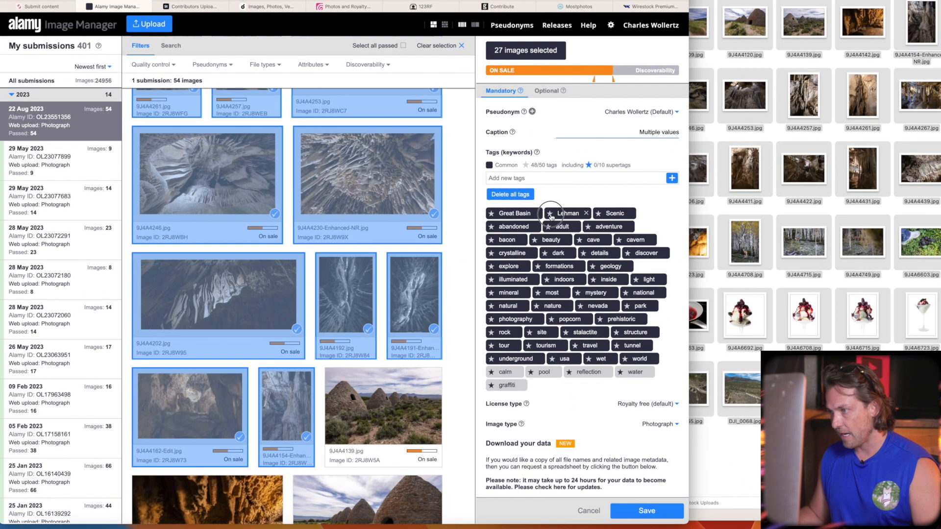
click(551, 216)
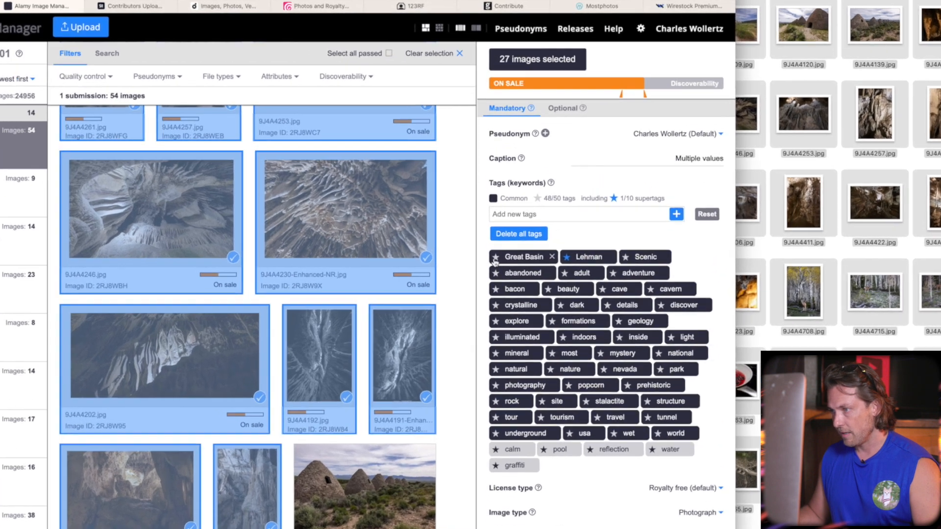
click(492, 215)
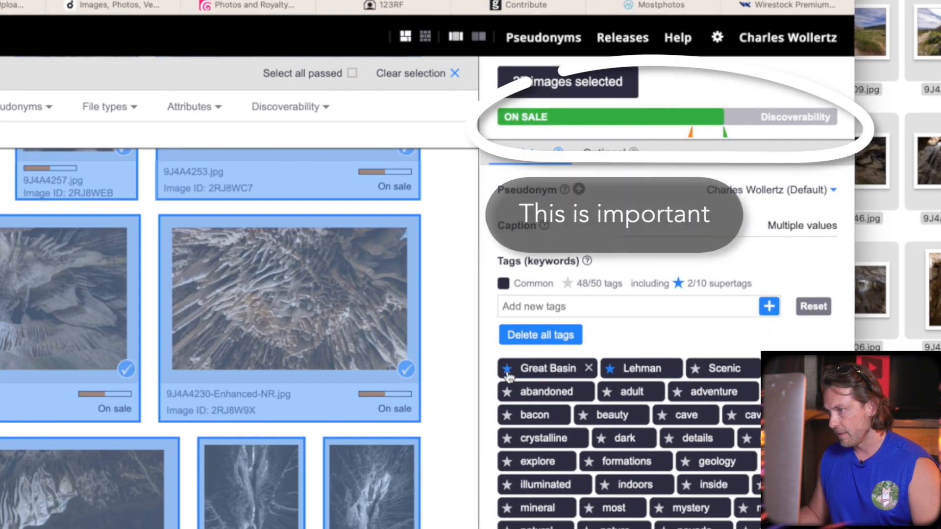
click(662, 417)
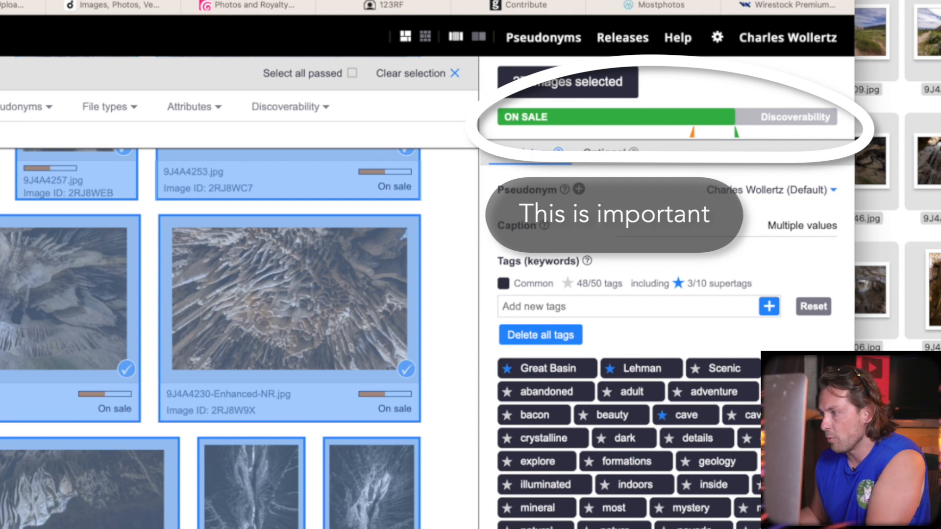
click(687, 463)
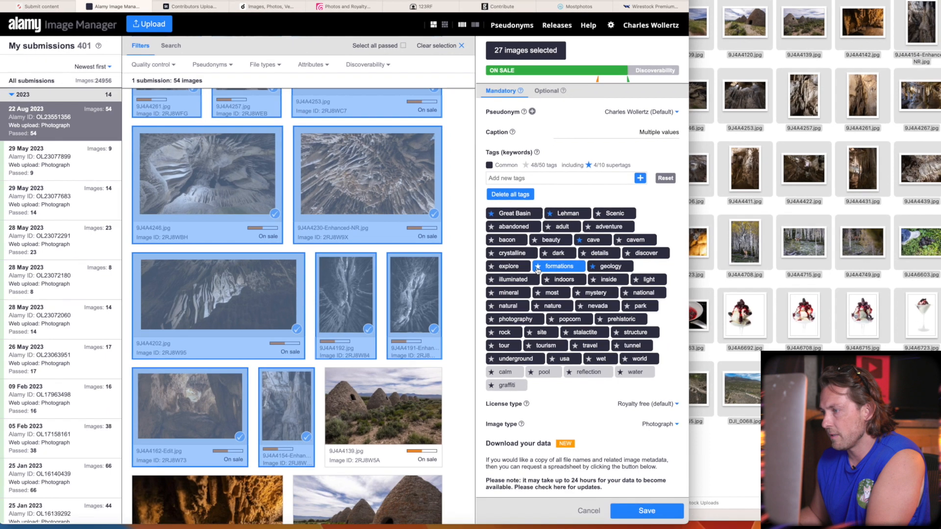
click(537, 269)
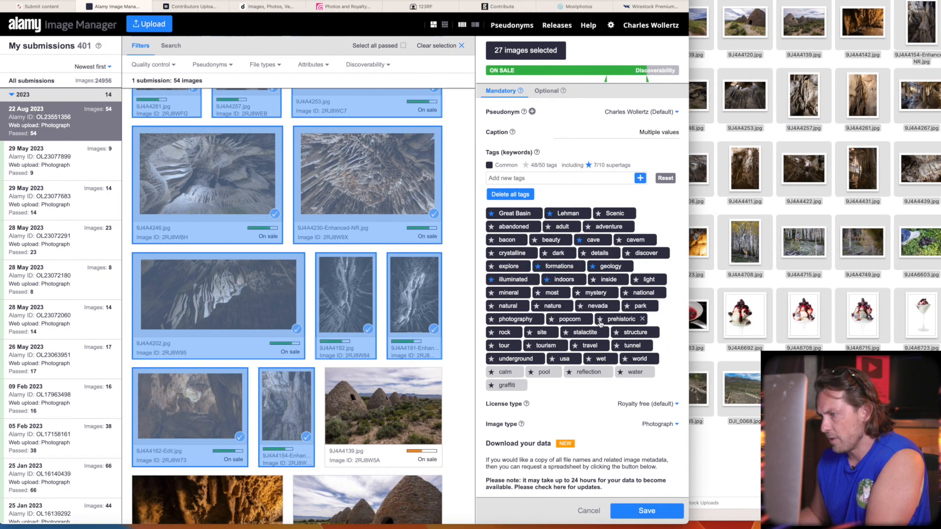
click(578, 307)
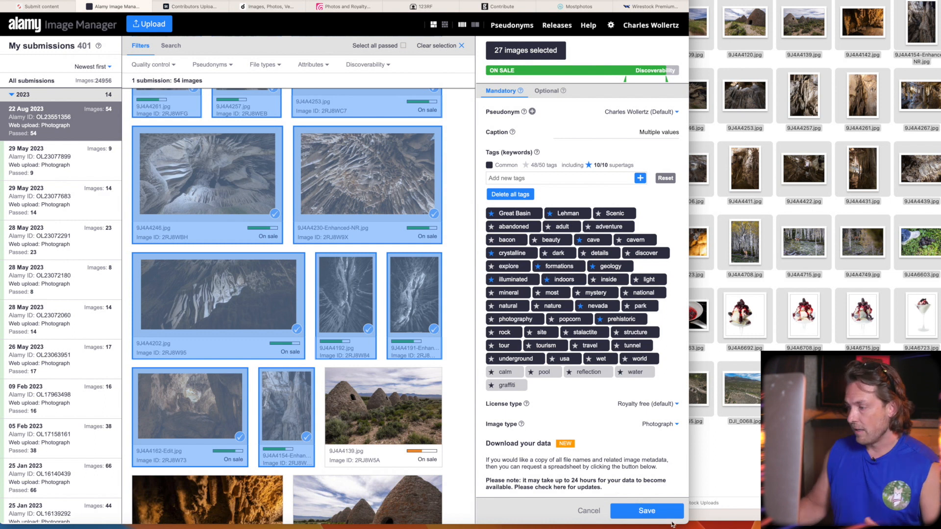
click(647, 512)
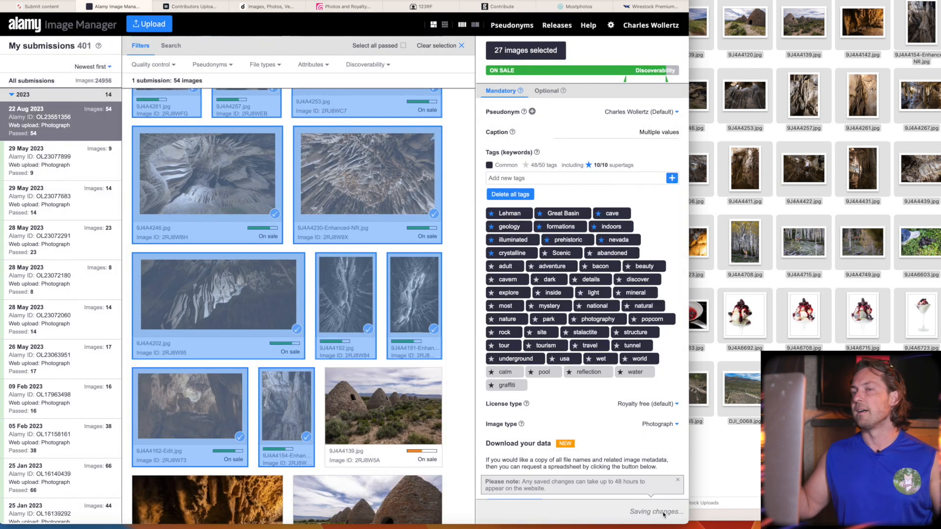